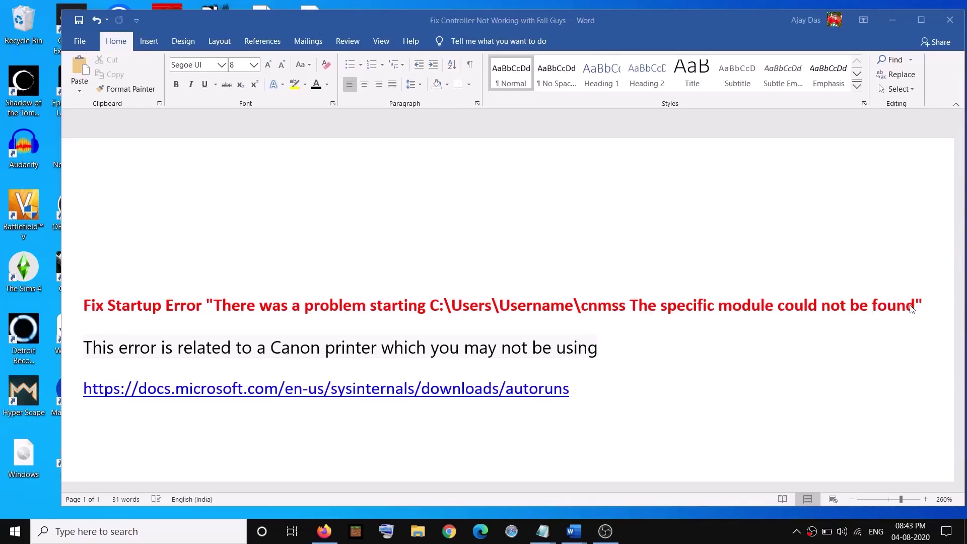
Highlight the cnmss error path, the Canon printer explanation and the Autoruns download link in the notes.
left_click_drag(922, 303, 56, 313)
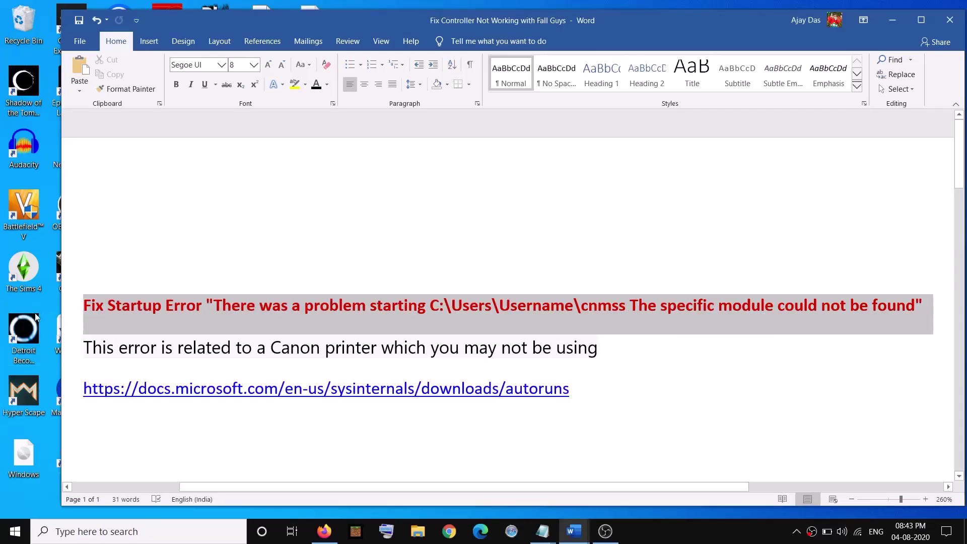
left_click(655, 324)
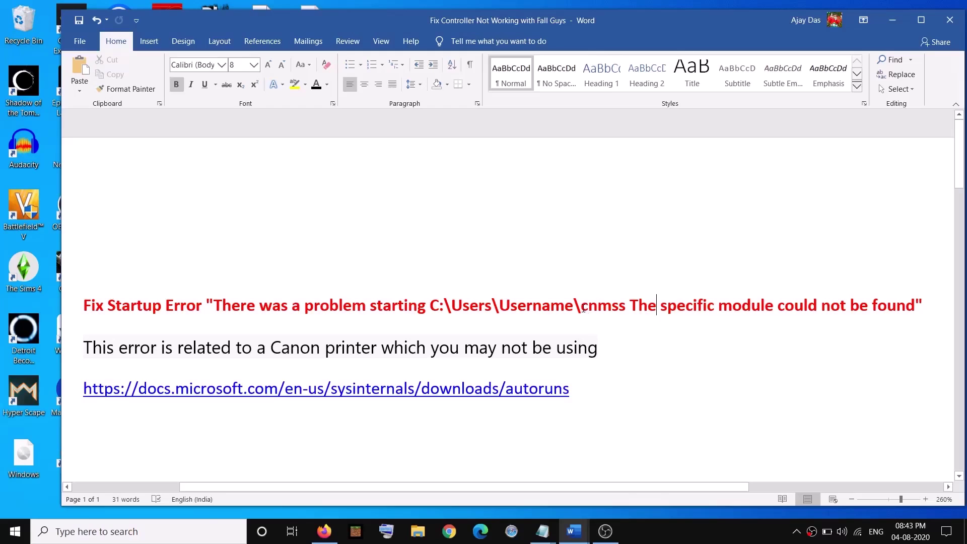
left_click_drag(582, 307, 619, 310)
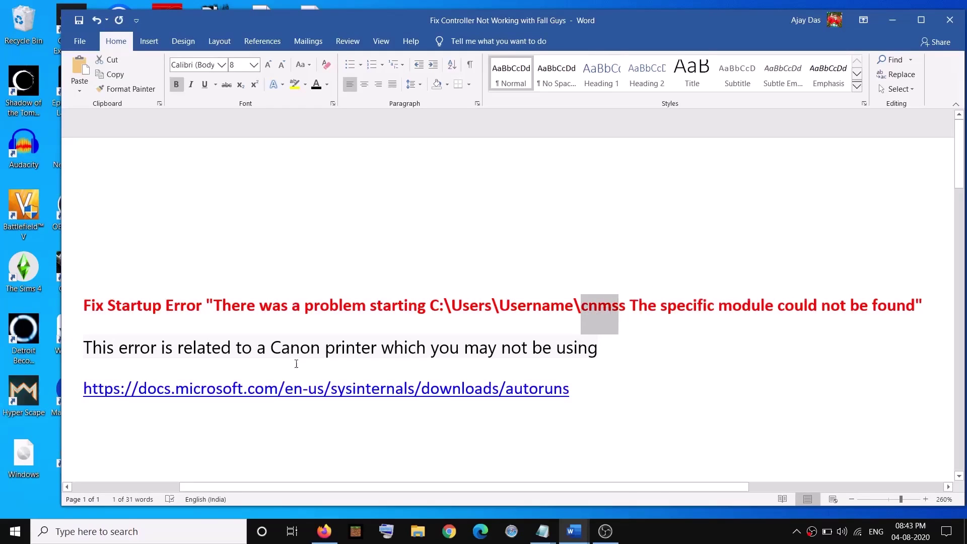
left_click_drag(258, 347, 430, 347)
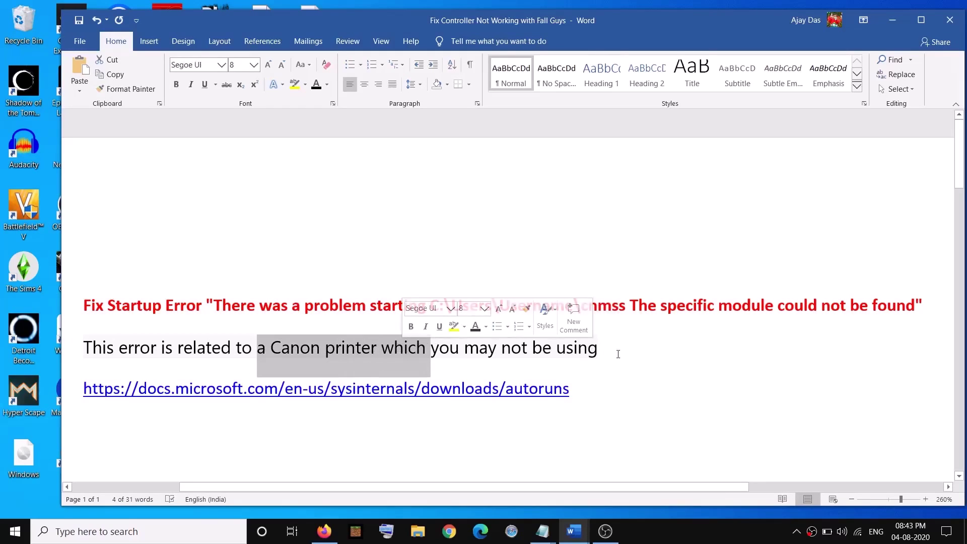
left_click_drag(616, 350, 85, 349)
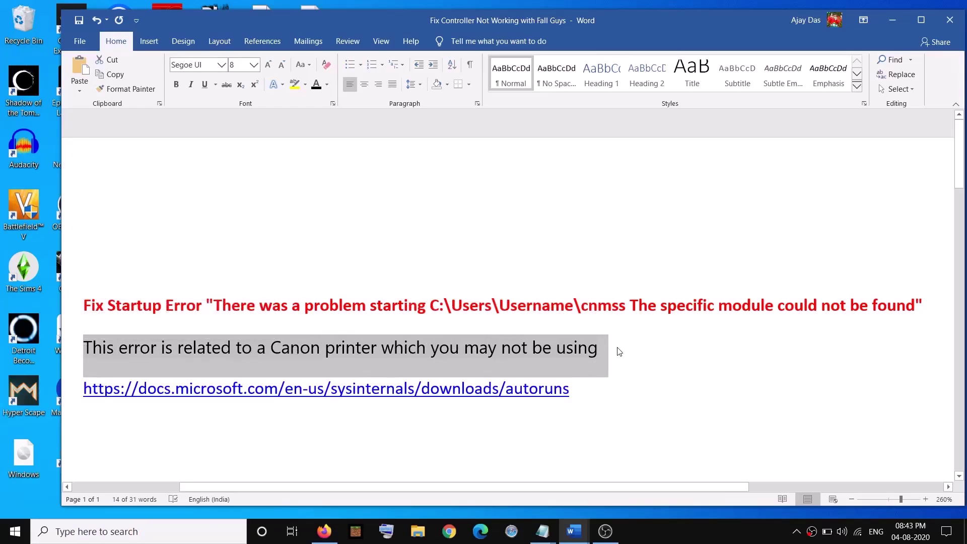
left_click(611, 370)
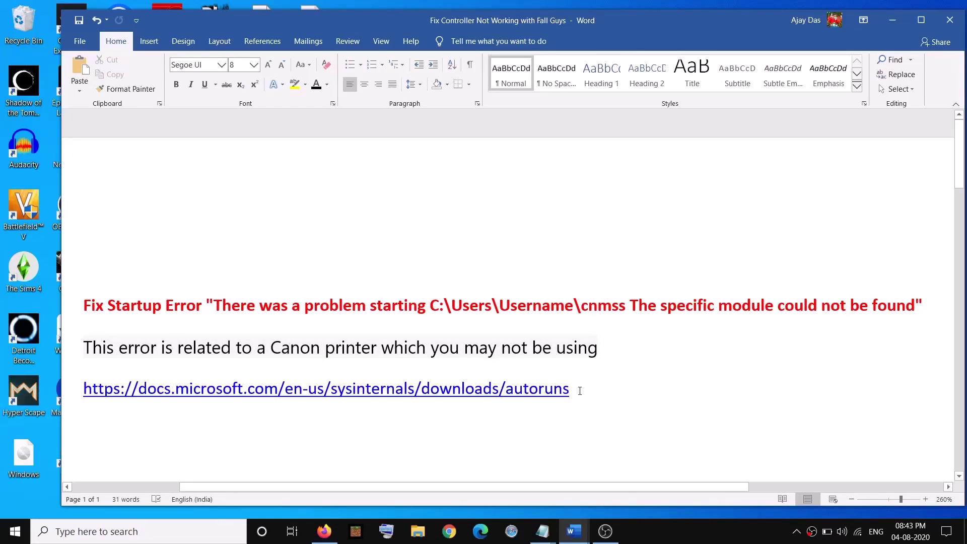
left_click_drag(579, 391, 62, 389)
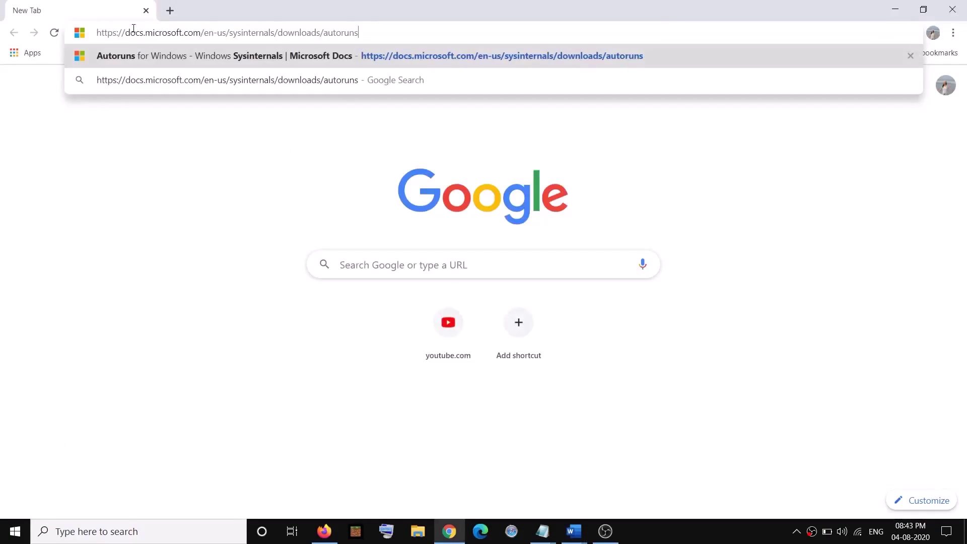
Go to the Autoruns for Windows page, download Autoruns.zip and show it in its folder.
key("Return")
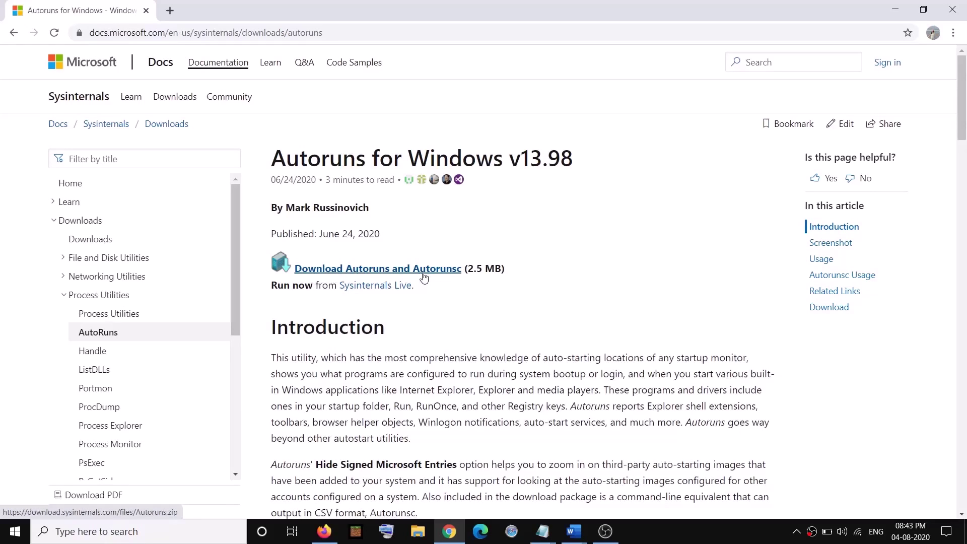
left_click(454, 276)
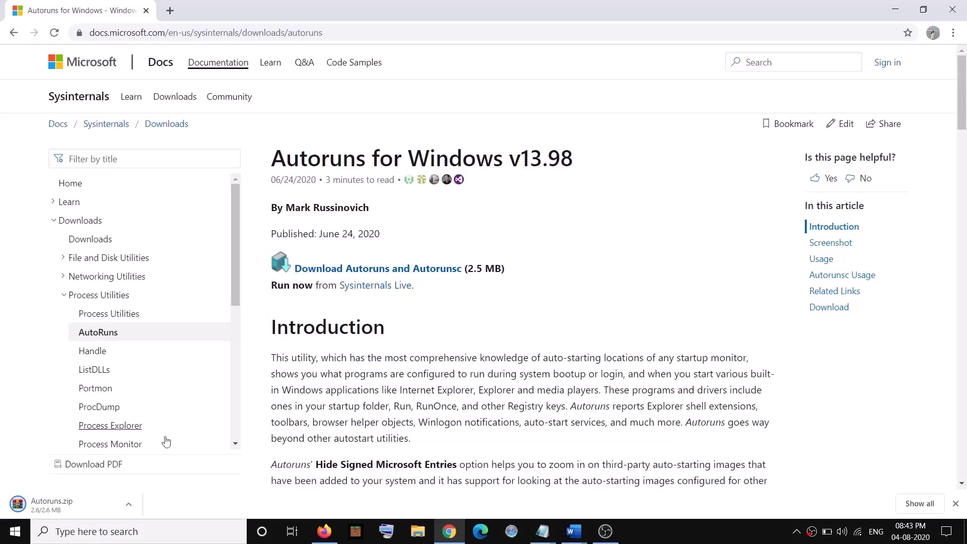
left_click(130, 504)
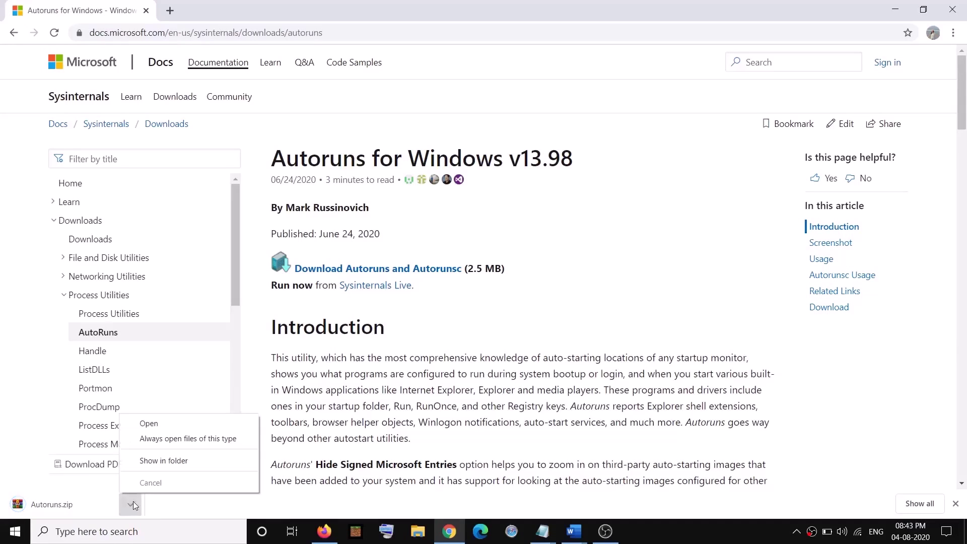
left_click(185, 461)
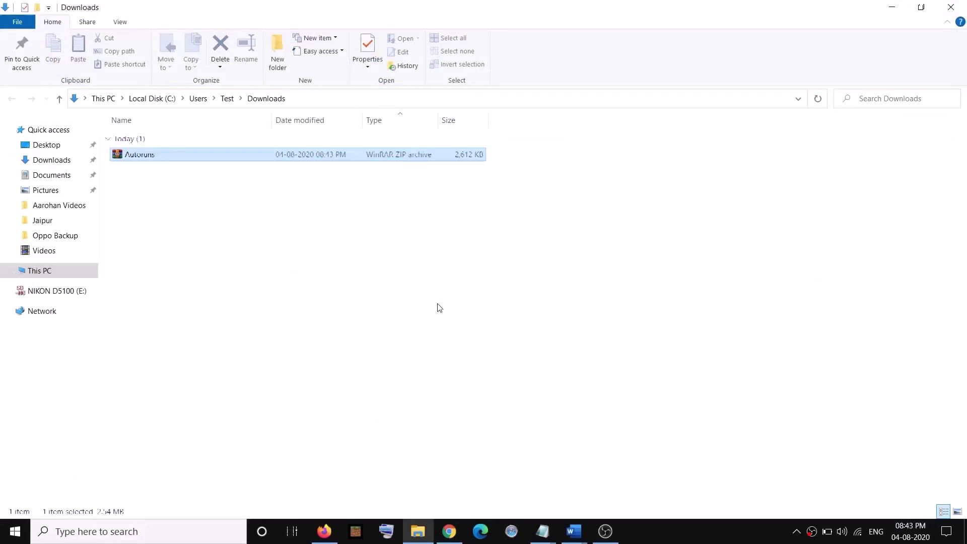
Extract Autoruns.zip to an Autoruns\ folder next to the zip in Downloads.
right_click(155, 156)
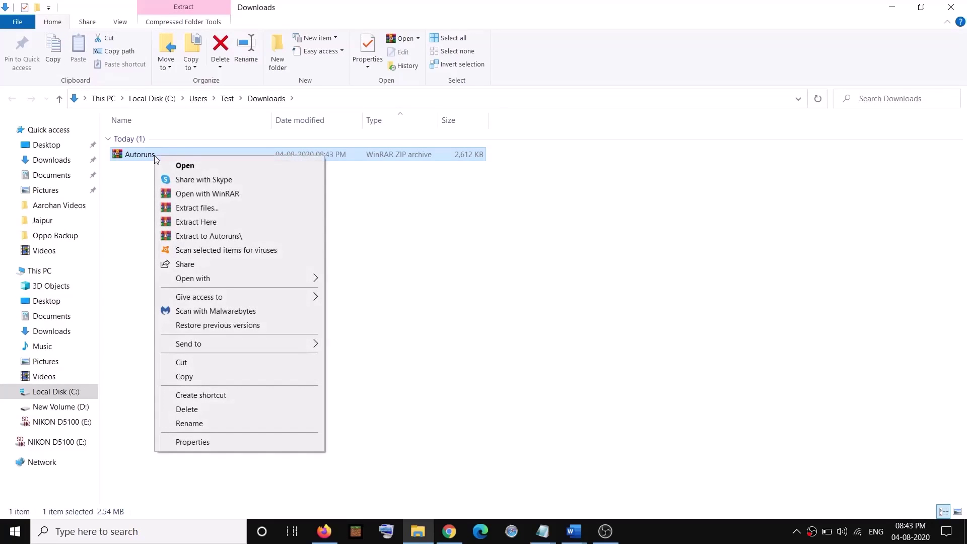
left_click(234, 237)
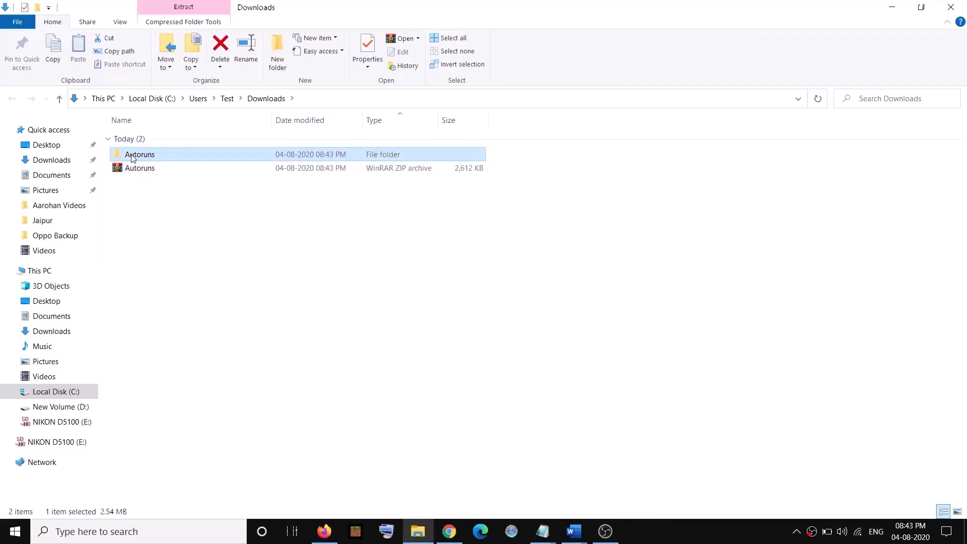
left_click(157, 157)
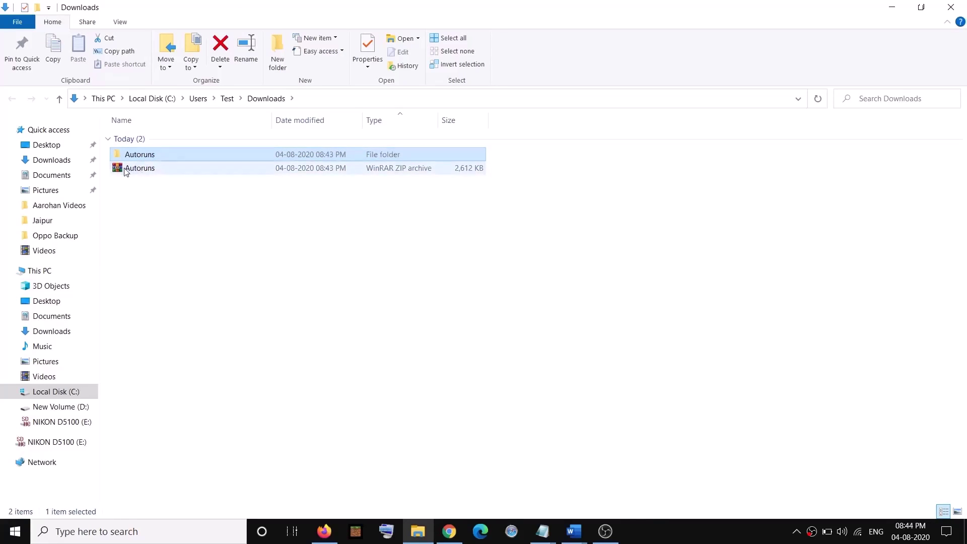
left_click(147, 171)
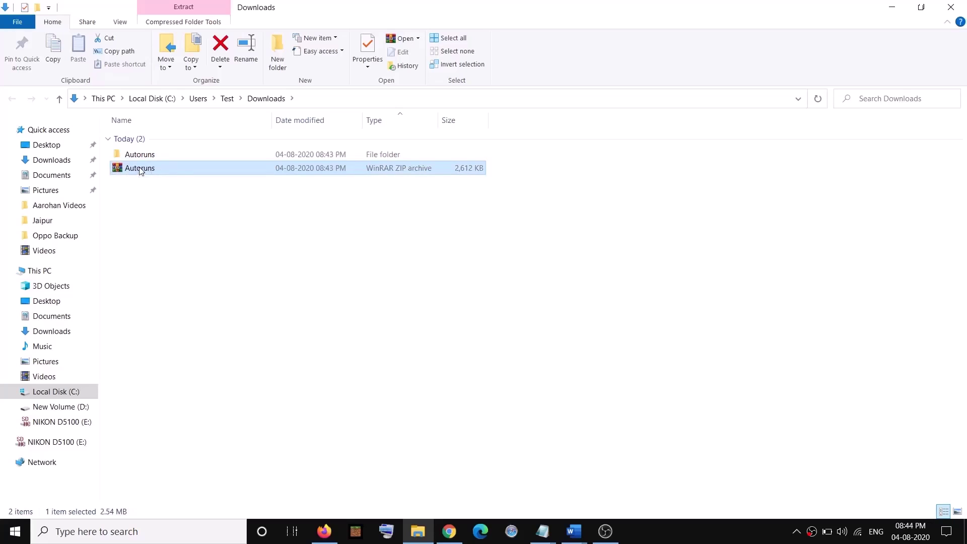
right_click(140, 169)
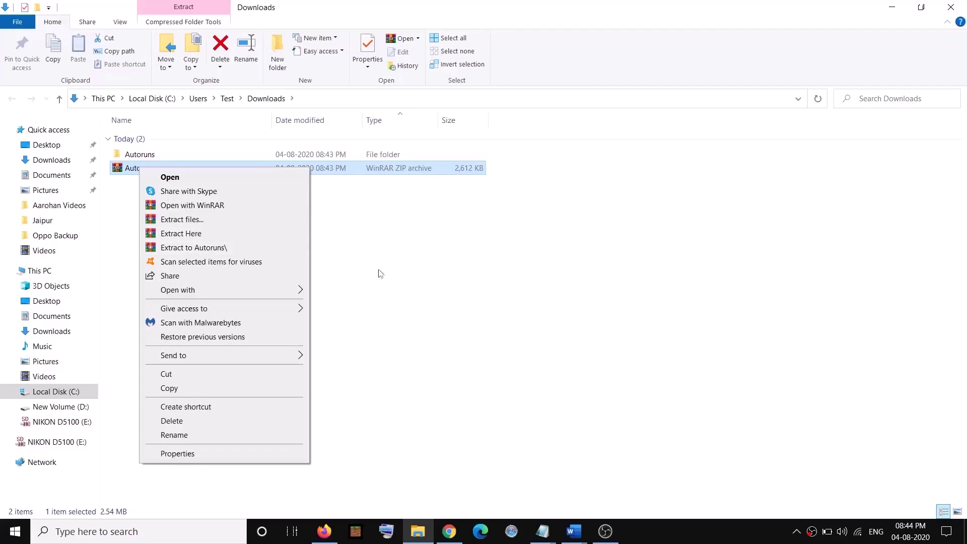
left_click(402, 280)
Search Google for winrar in a new tab and open the win-rar.com WinRAR 5.91 page.
left_click(449, 531)
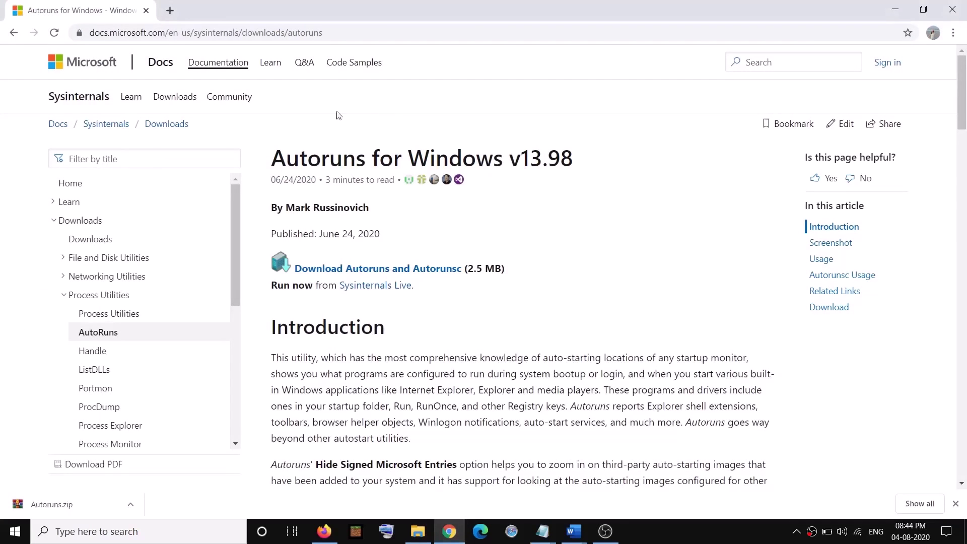
left_click(170, 11)
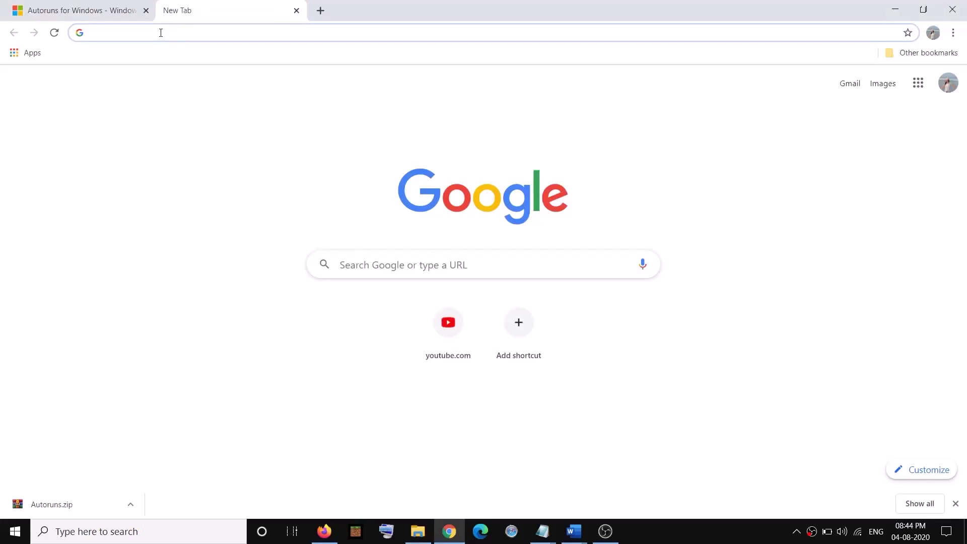
type("winrar&oq=winrar&aqs=chrome..69i57j0l6j69i61.3541j0j7&sourceid=chrome&ie=UTF-8")
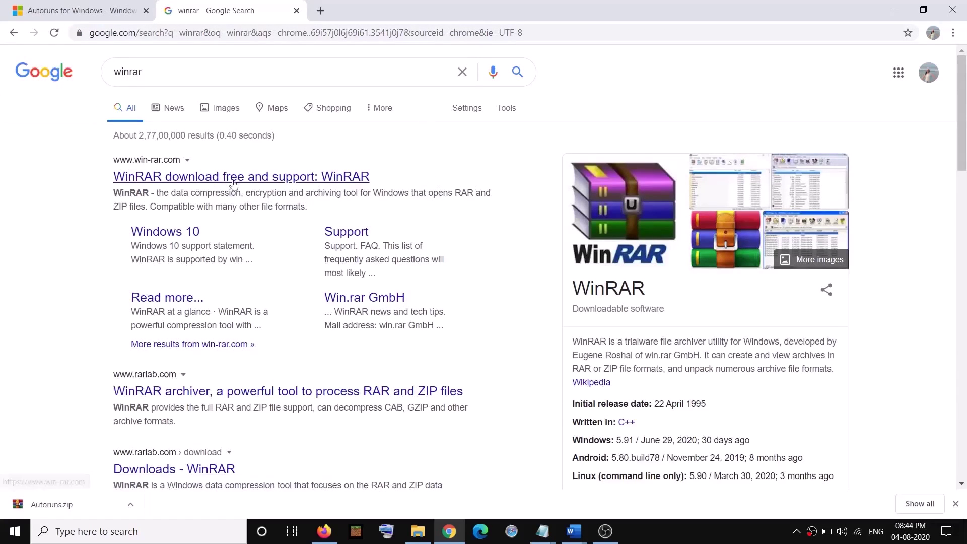
left_click(215, 182)
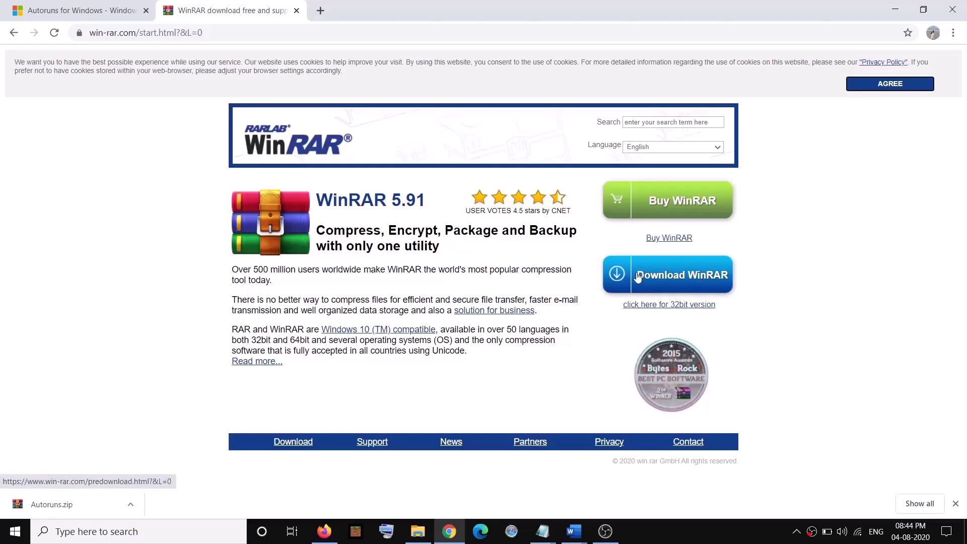
Extract Autoruns.zip into the Autoruns folder in Downloads.
left_click(418, 531)
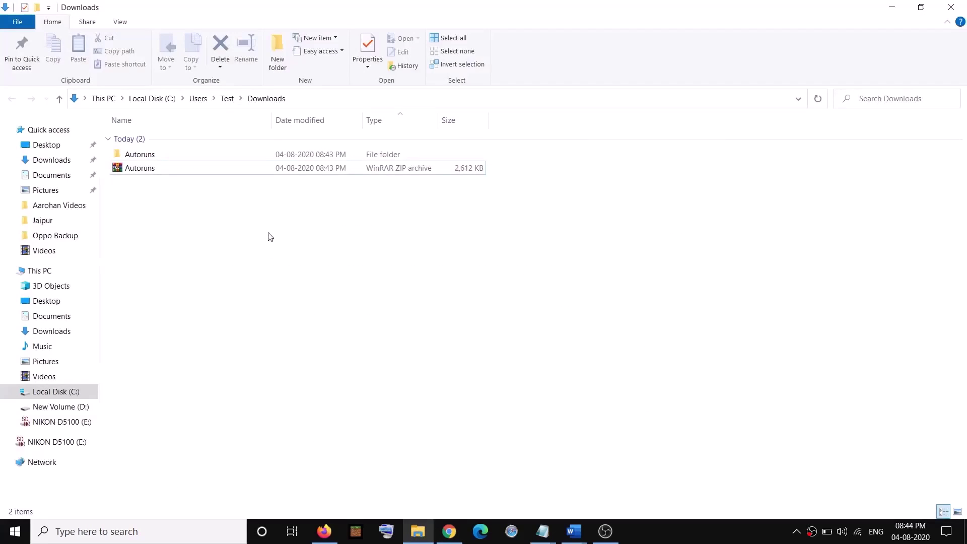
right_click(144, 169)
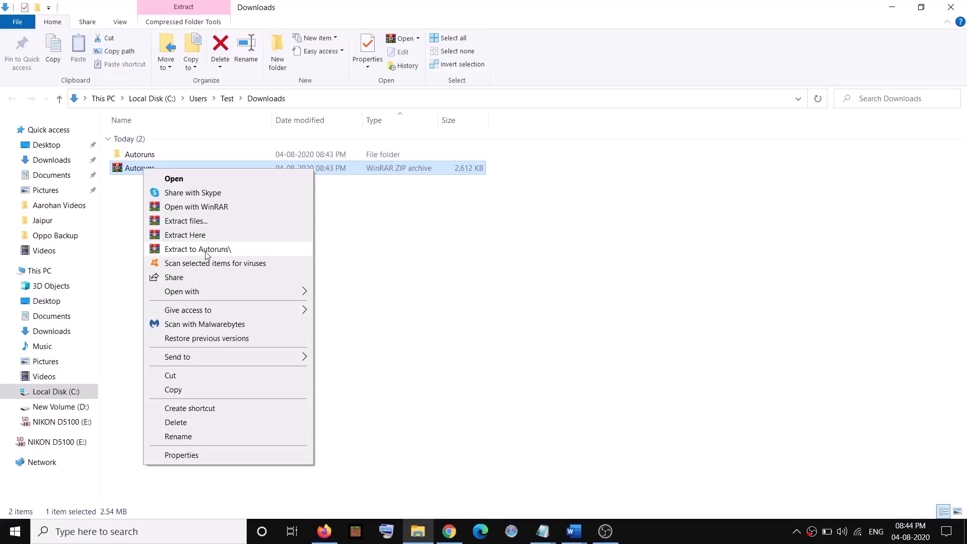
left_click(431, 298)
Open the extracted Autoruns folder and run Autoruns64 as administrator.
left_click(128, 156)
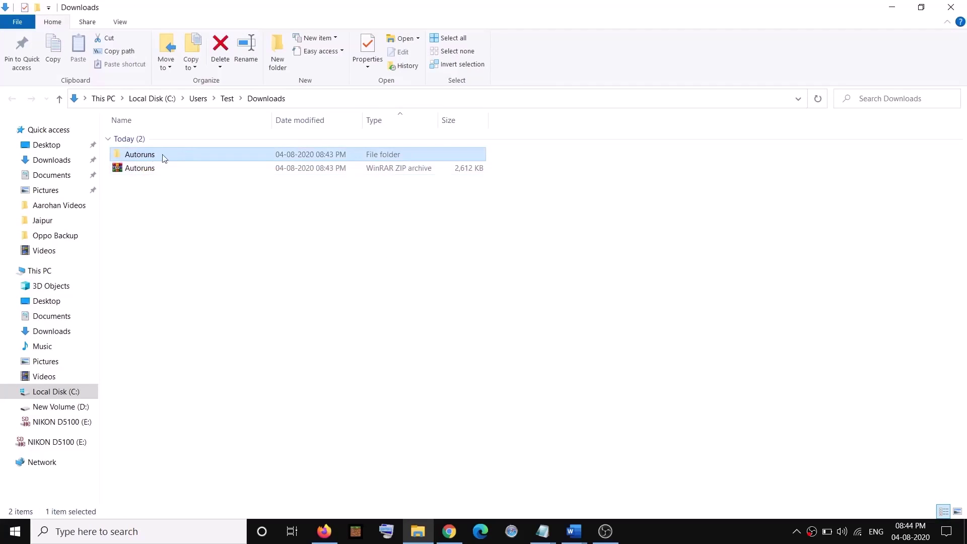
double_click(148, 157)
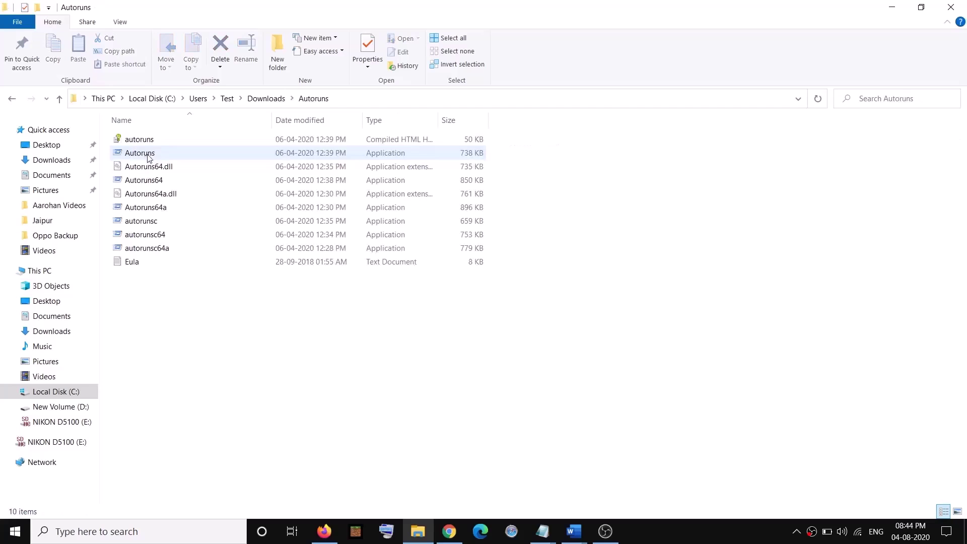
left_click(205, 153)
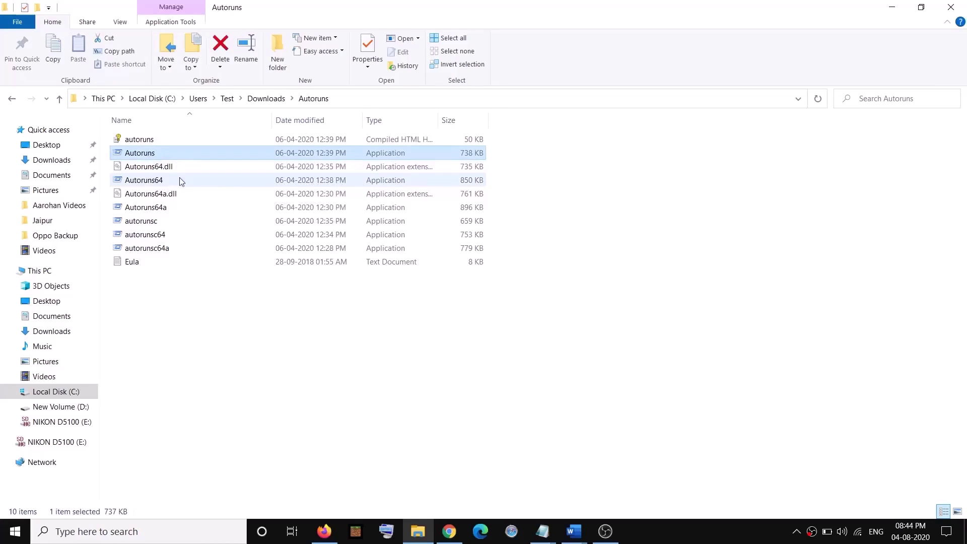
left_click(164, 183)
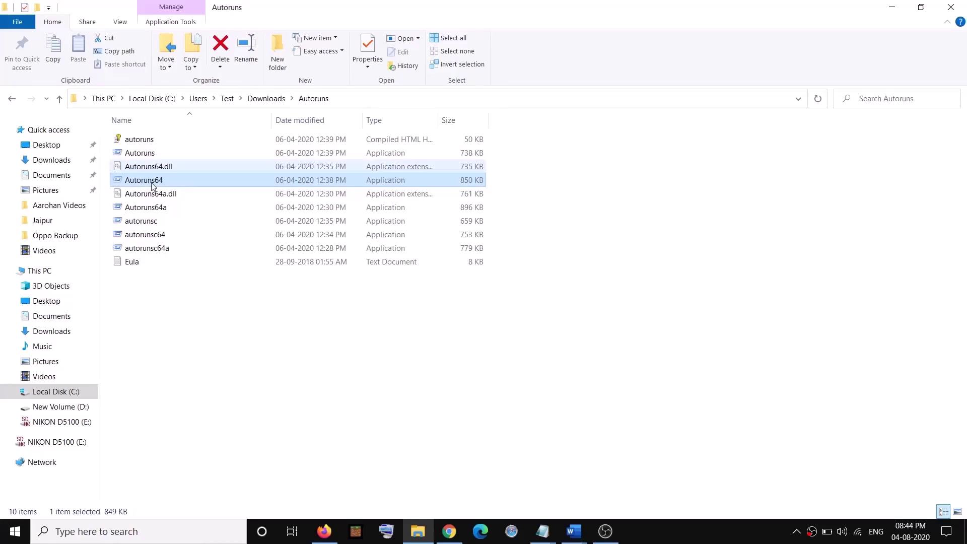
right_click(150, 182)
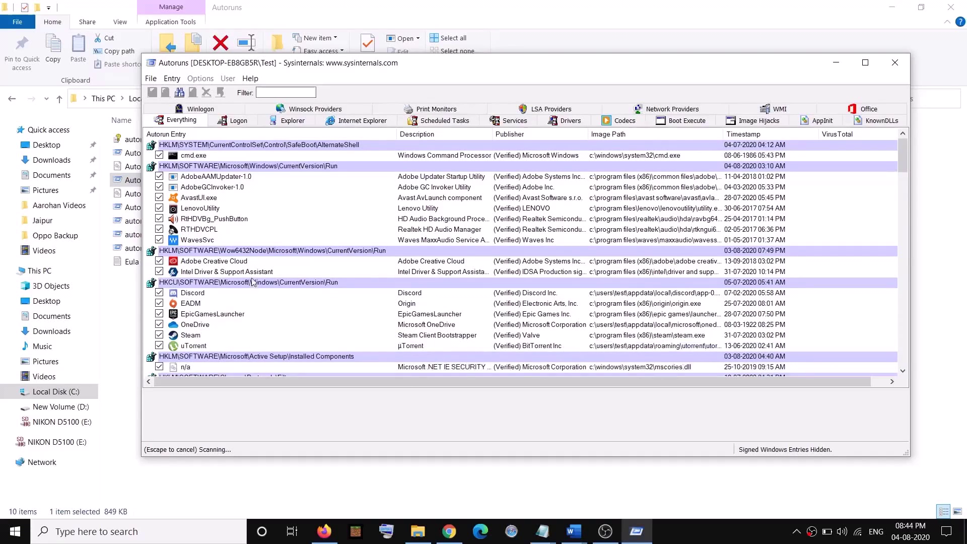
While the scan finishes, return to the Fix Controller Word notes and mark 'cnmss' in the error heading.
mouse_move(574, 532)
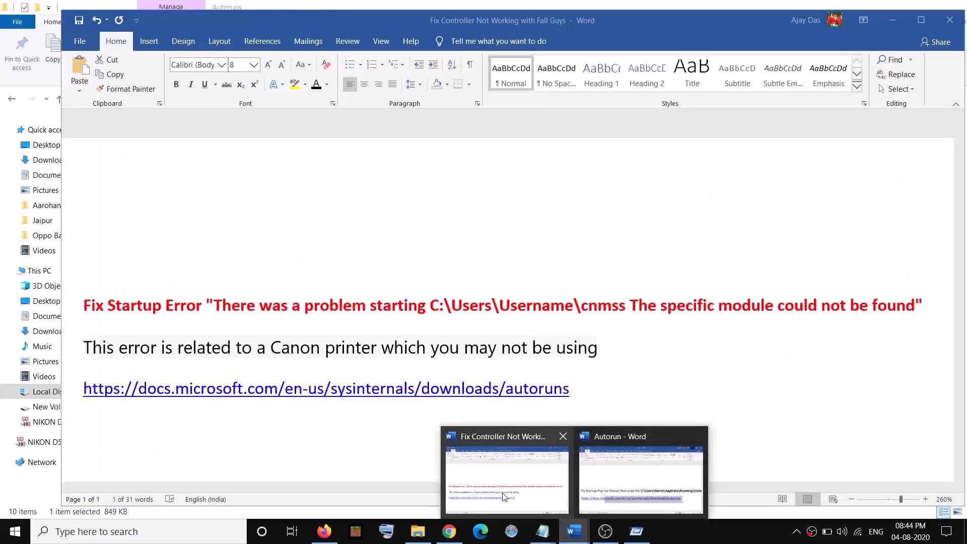
left_click(505, 497)
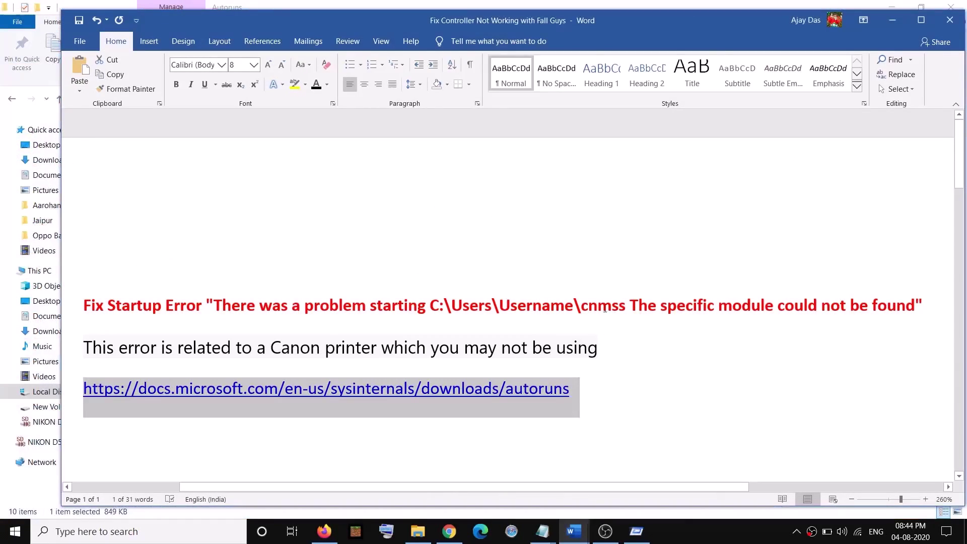
left_click_drag(583, 308, 626, 308)
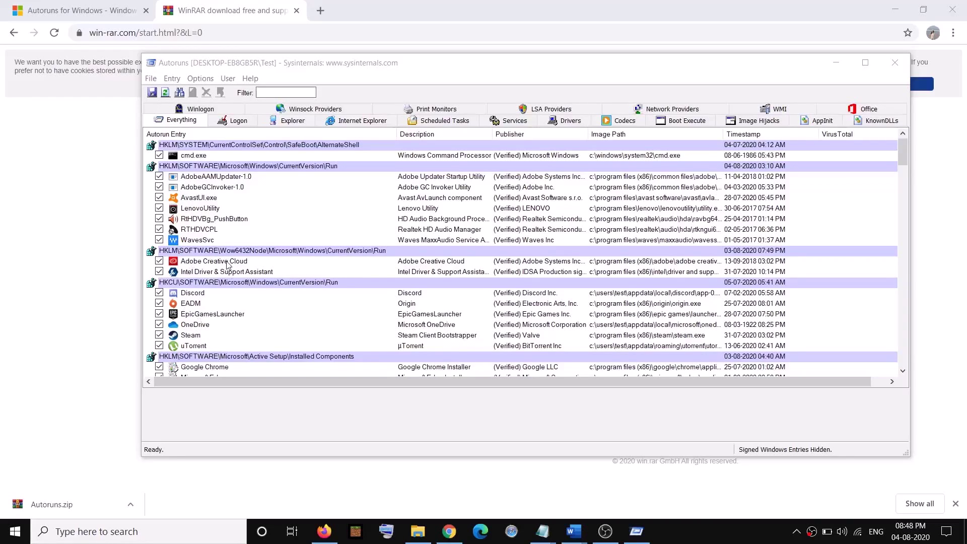
scroll(234, 240, "down", 4)
scroll(233, 240, "up", 4)
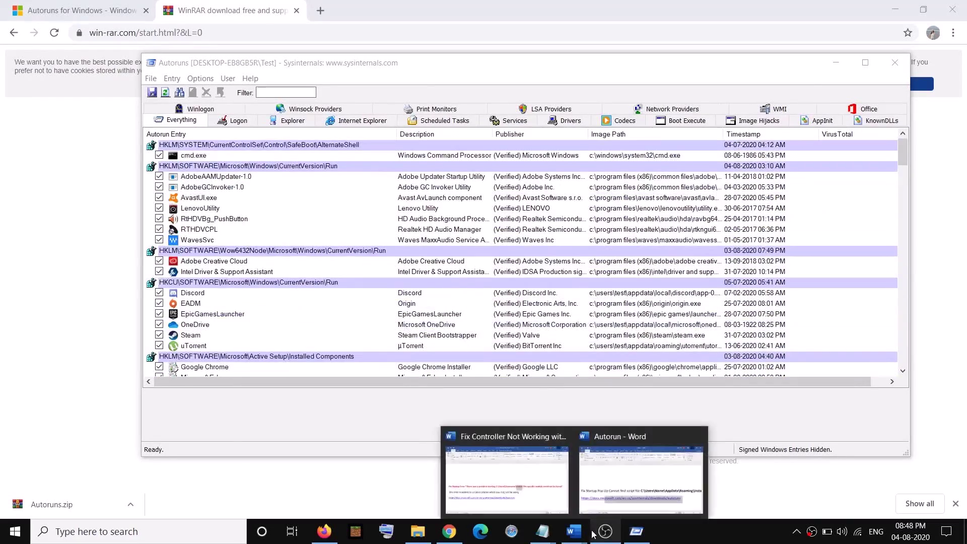
left_click(506, 461)
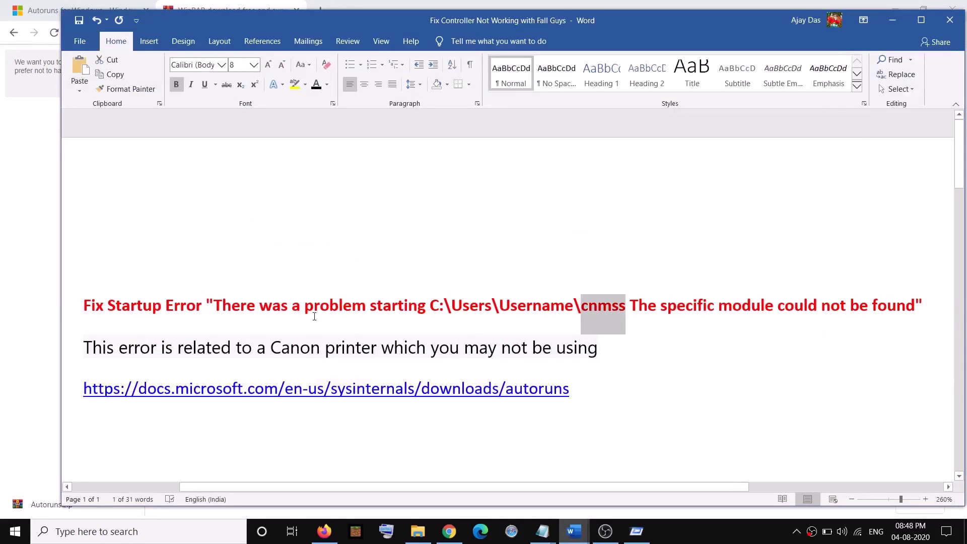
scroll(323, 328, "down", 6)
scroll(214, 327, "up", 3)
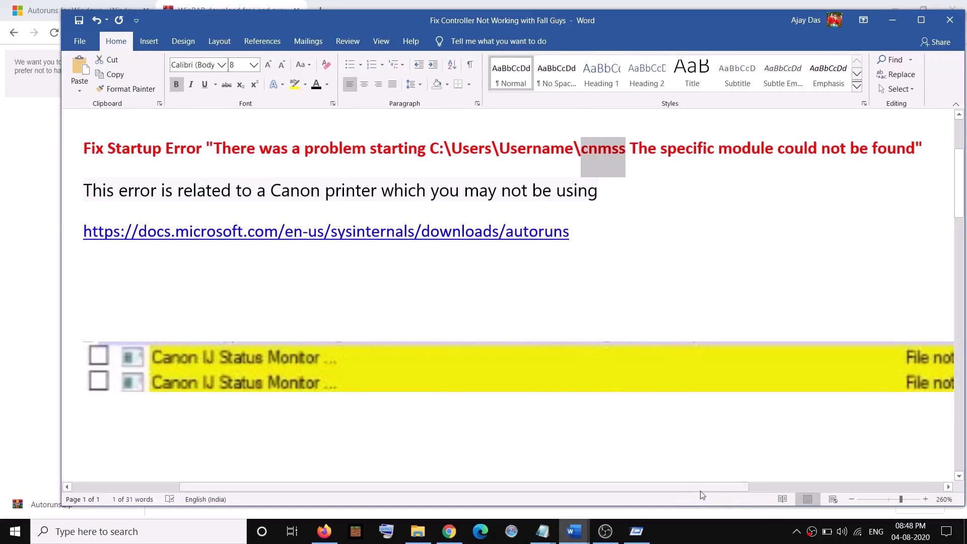
scroll(744, 374, "right", 5)
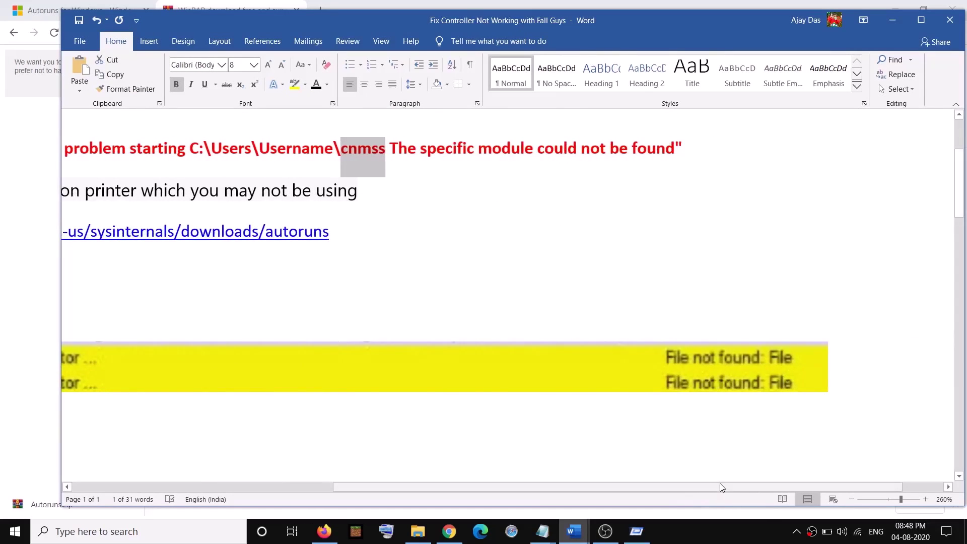
scroll(721, 496, "left", 8)
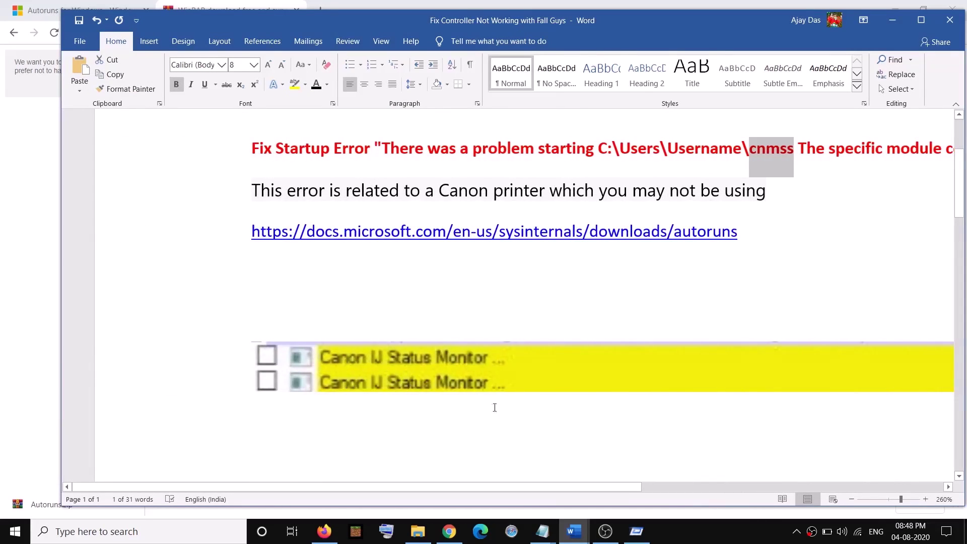
scroll(597, 438, "up", 3)
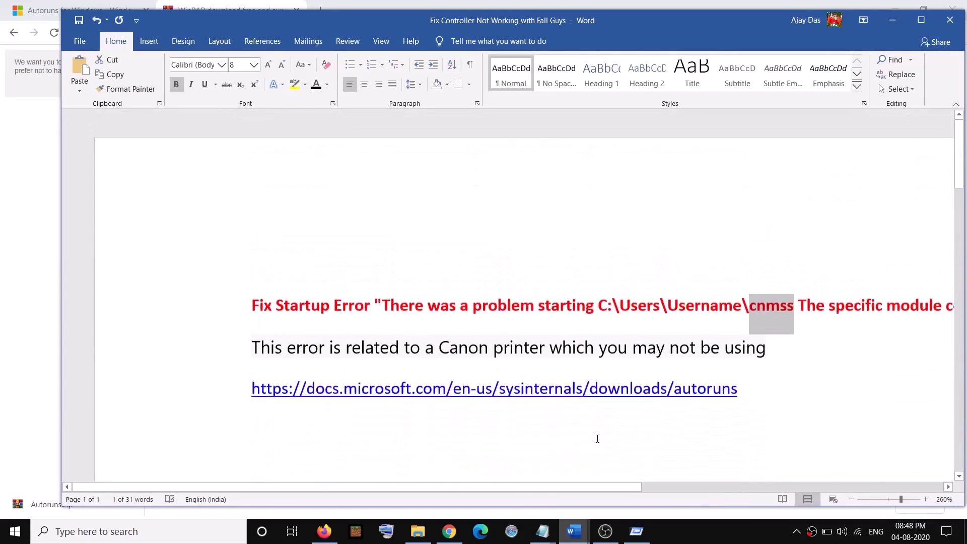
left_click(792, 313)
scroll(394, 405, "down", 5)
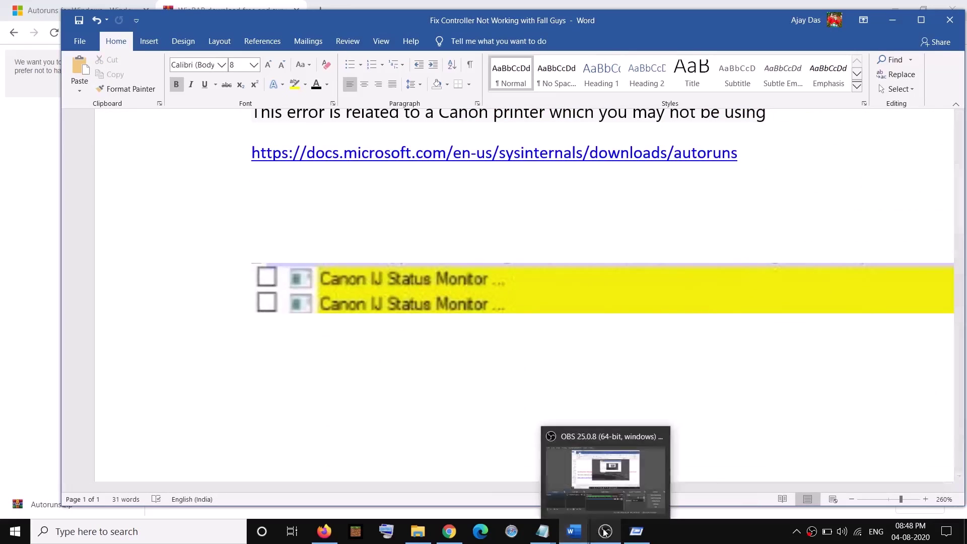
mouse_move(547, 534)
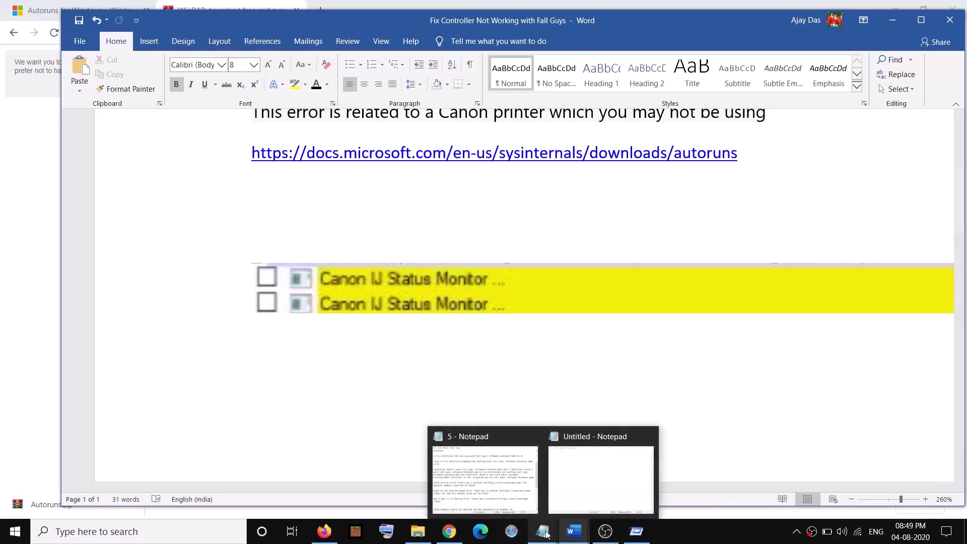
Toggle the LenovoUtility and RtHDVBg_PushButton entries off and back on, then view LenovoUtility's actions.
left_click(637, 531)
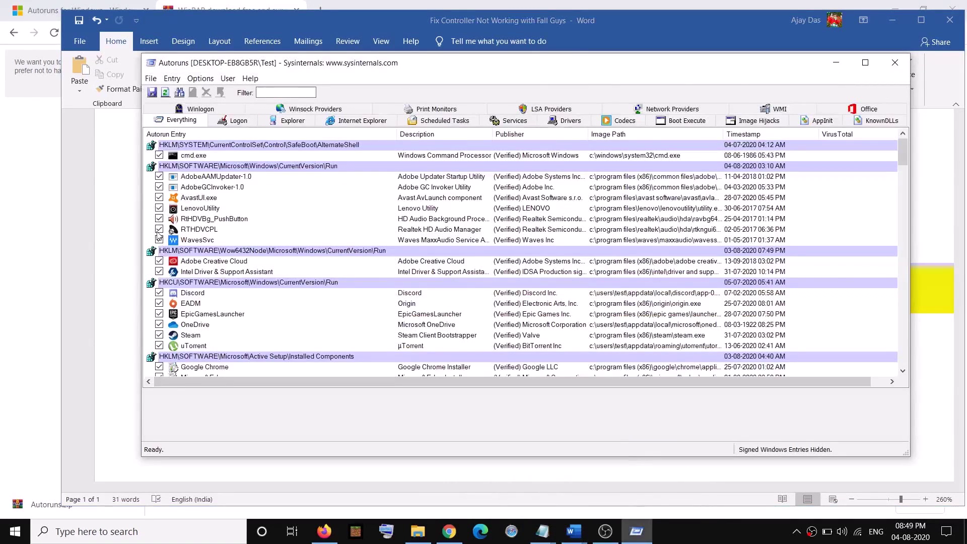
left_click(160, 208)
left_click(160, 218)
left_click(160, 208)
left_click(159, 219)
right_click(189, 211)
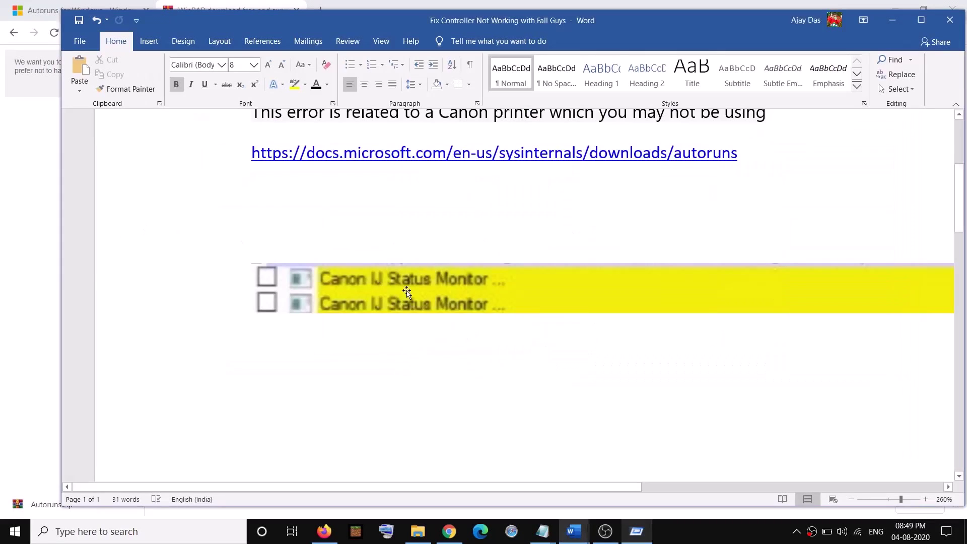
Dismiss LenovoUtility's actions without deleting, then uncheck the LenovoUtility entry under HKLM Run.
scroll(643, 288, "up", 3)
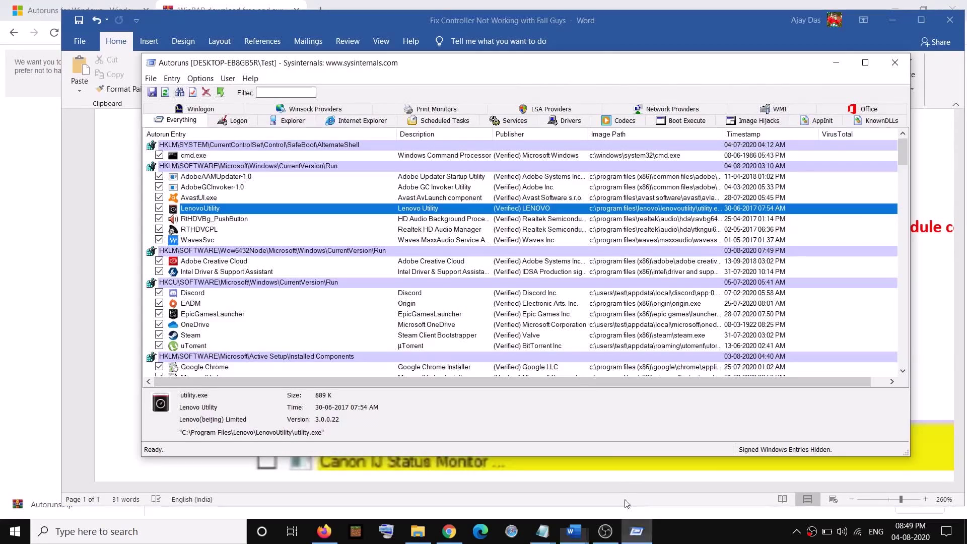
left_click(637, 532)
right_click(198, 210)
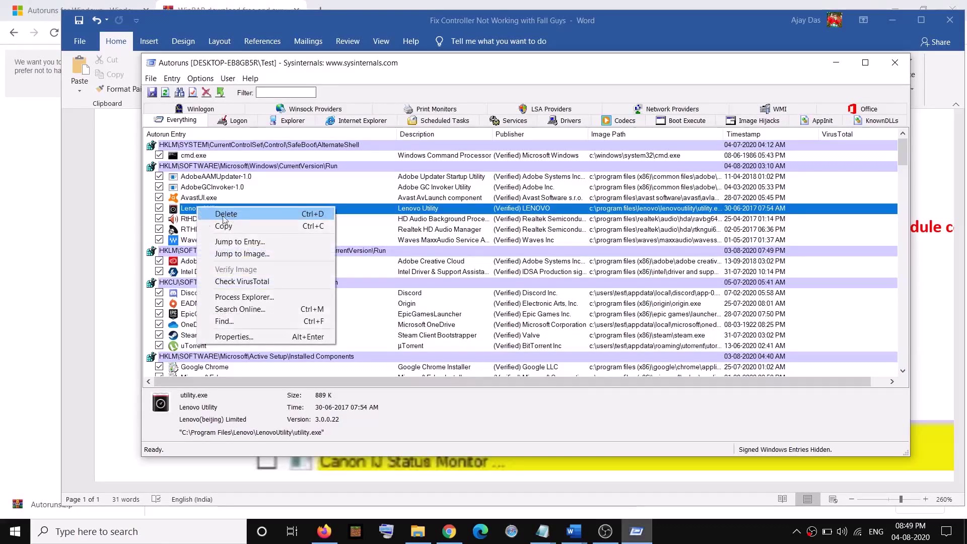
left_click(140, 224)
left_click(636, 531)
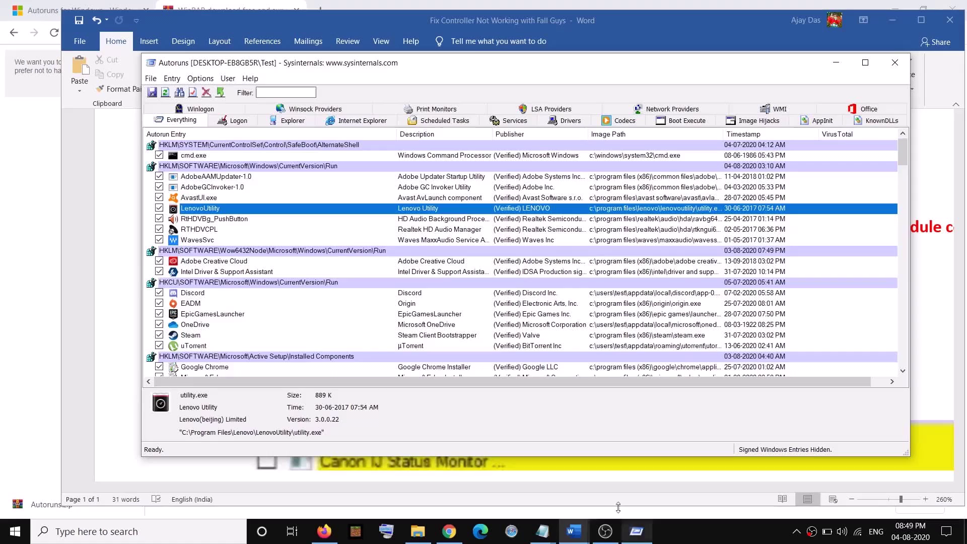
left_click(159, 218)
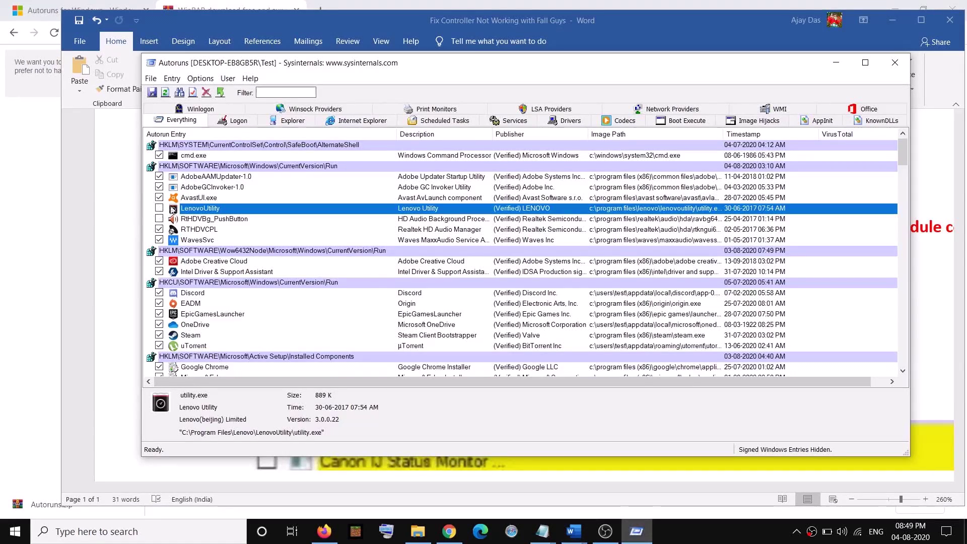
left_click(115, 225)
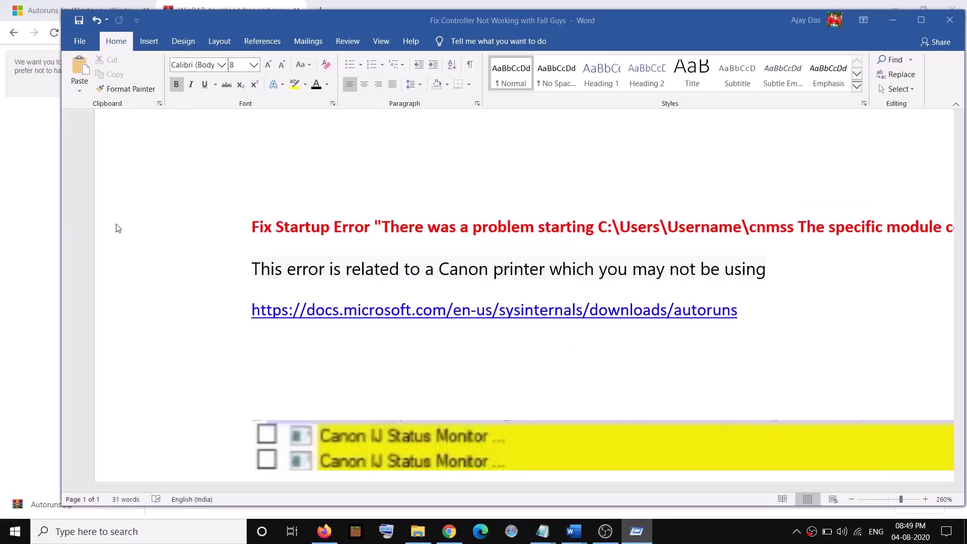
scroll(624, 338, "up", 3)
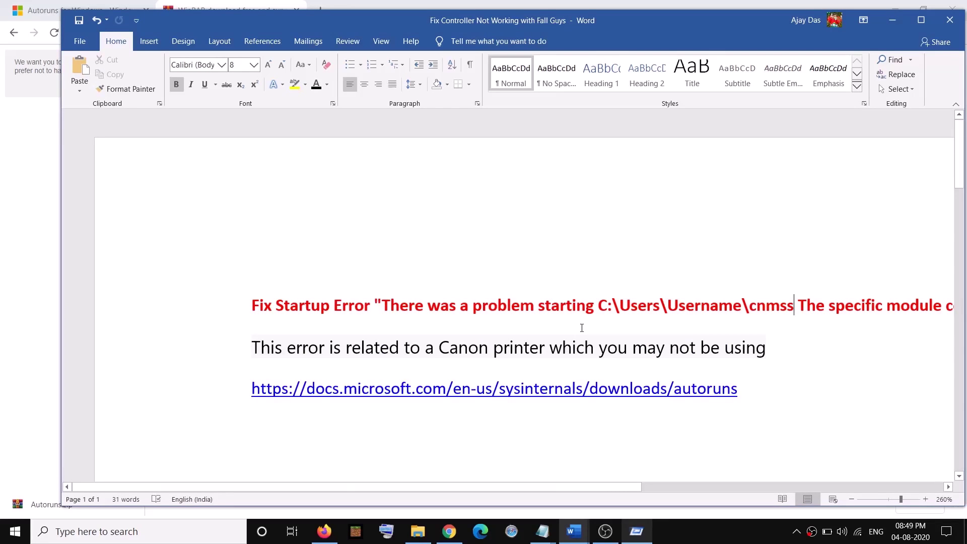
scroll(581, 327, "down", 3)
scroll(358, 447, "up", 3)
scroll(468, 451, "down", 3)
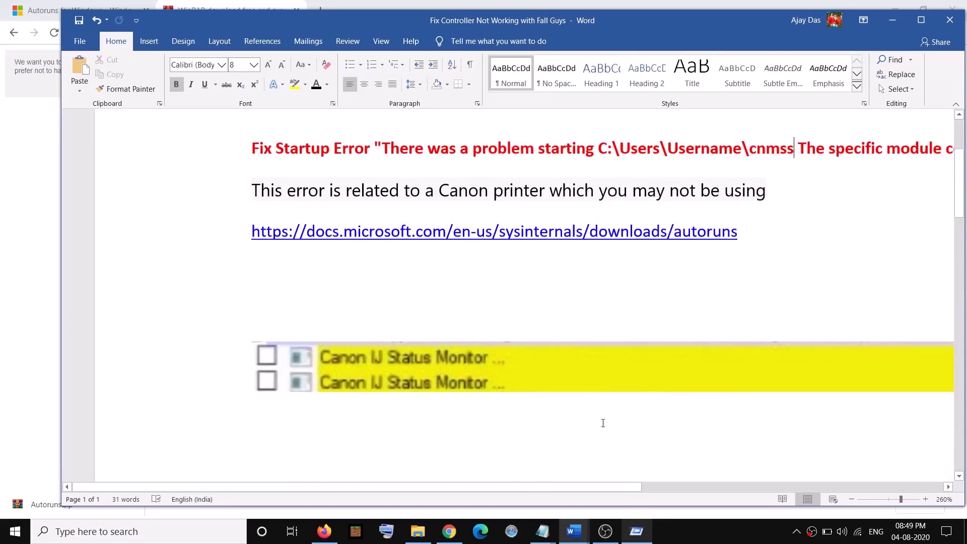
left_click(636, 532)
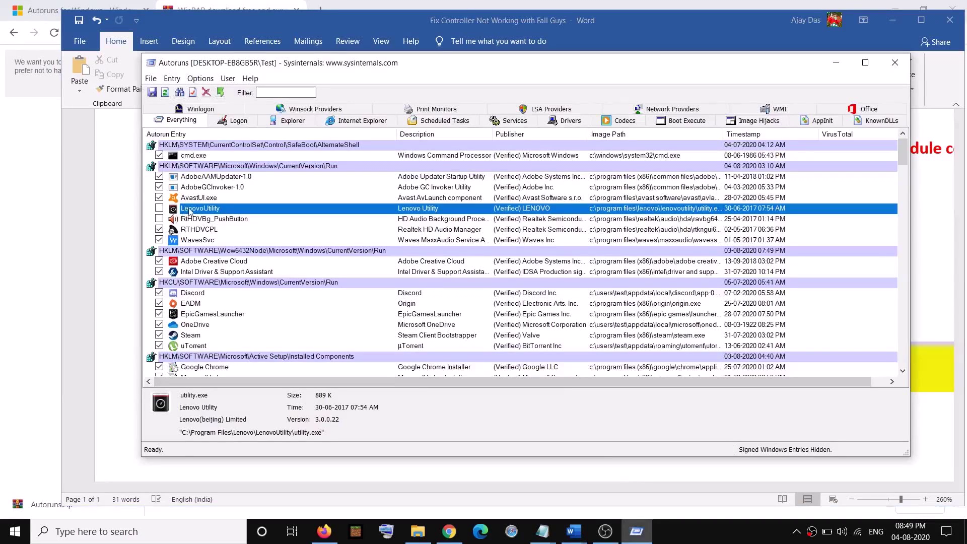
left_click(836, 62)
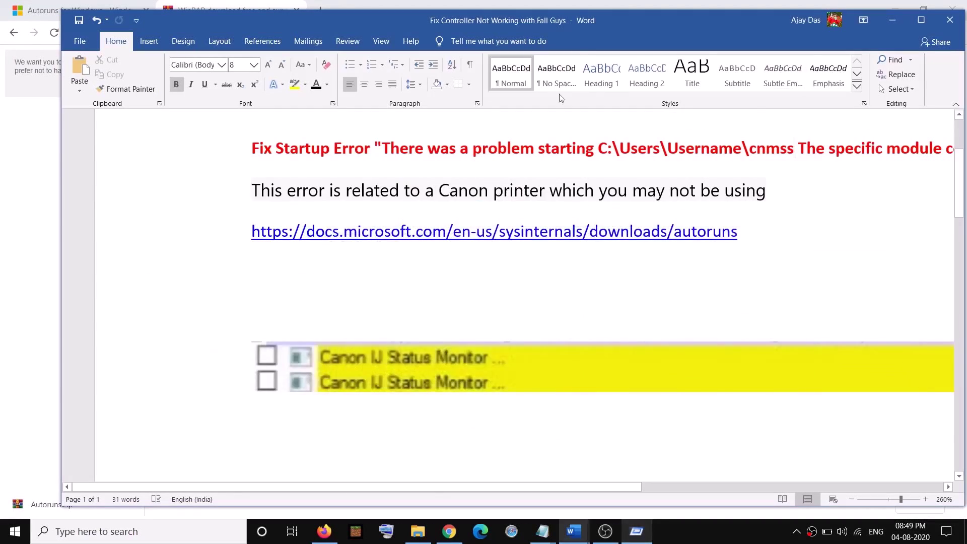
scroll(497, 264, "up", 3)
scroll(497, 264, "up", 1)
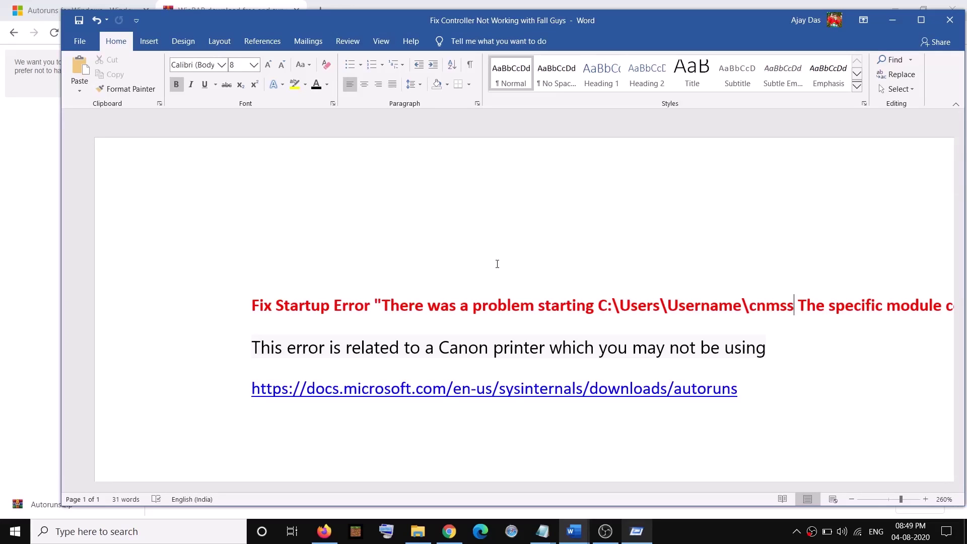
left_click(735, 533)
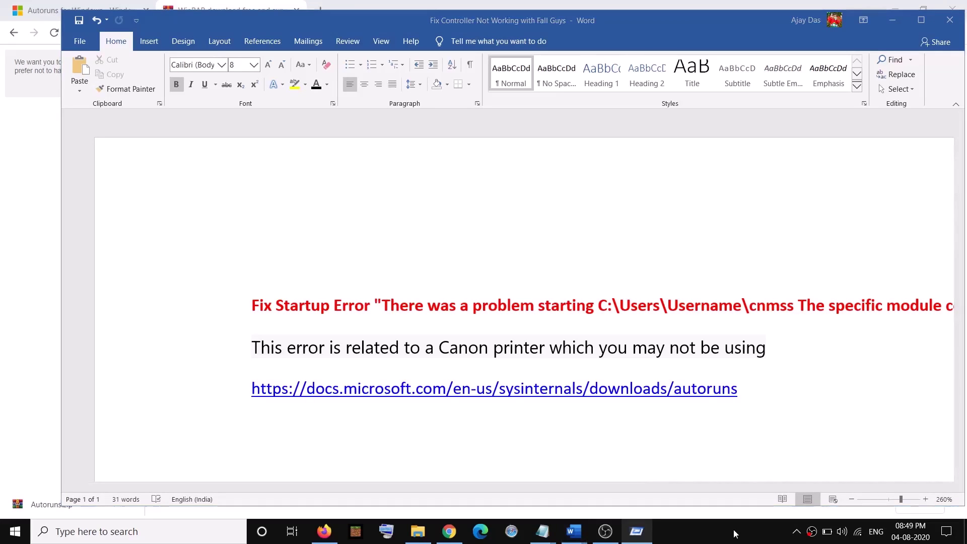